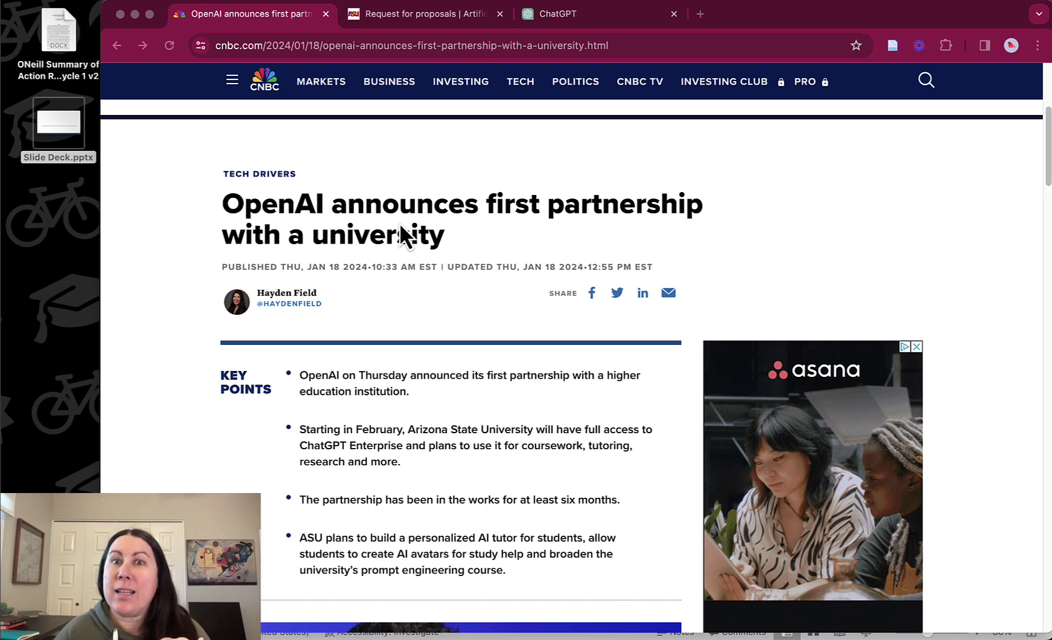
Step: Switch from the CNBC article to the ASU AI Innovation Challenge request-for-proposals page
click(412, 24)
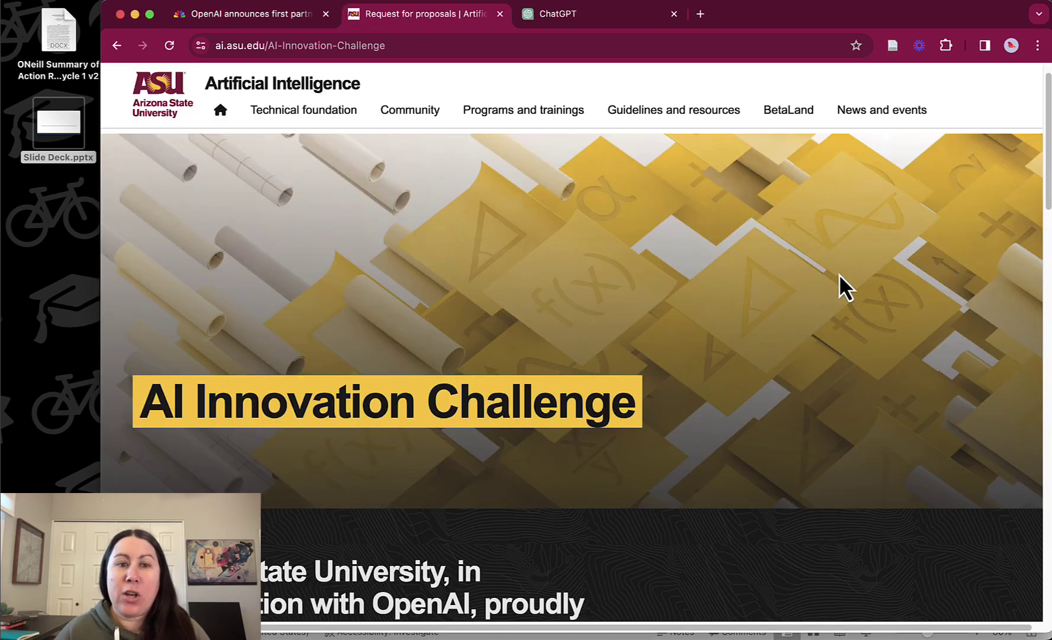
Step: Read down the ASU announcement, then go to the ChatGPT 4 new-chat tab
scroll(839, 274, down, 5)
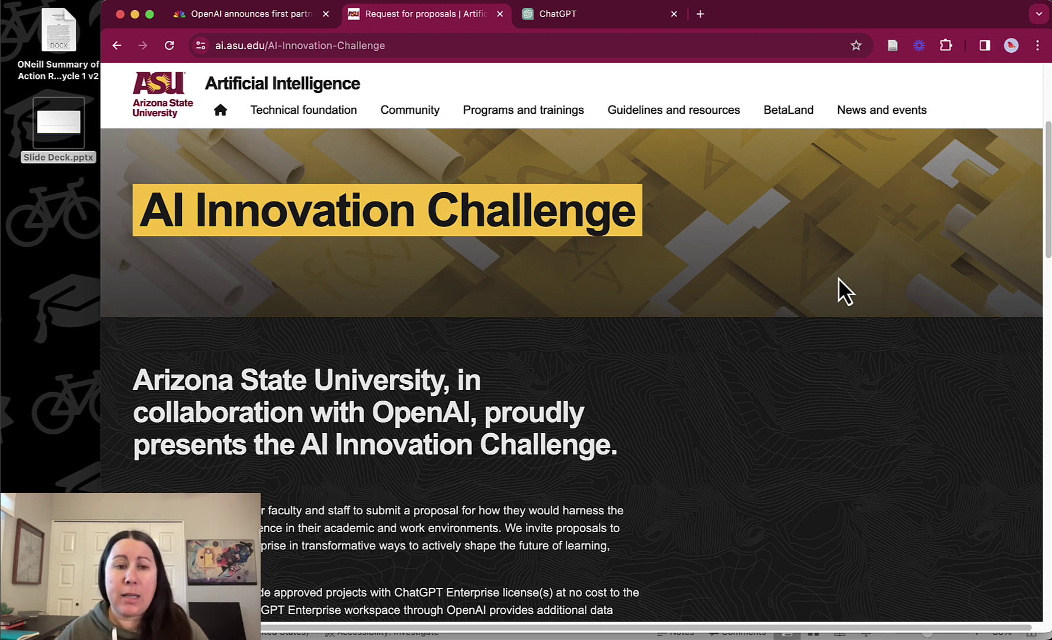
click(620, 15)
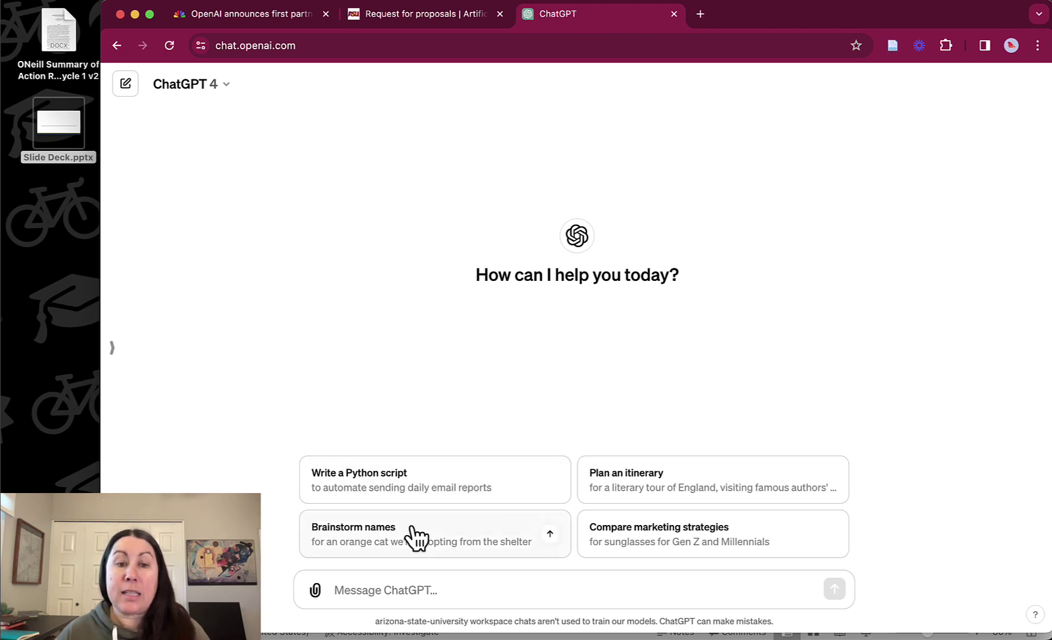
click(316, 591)
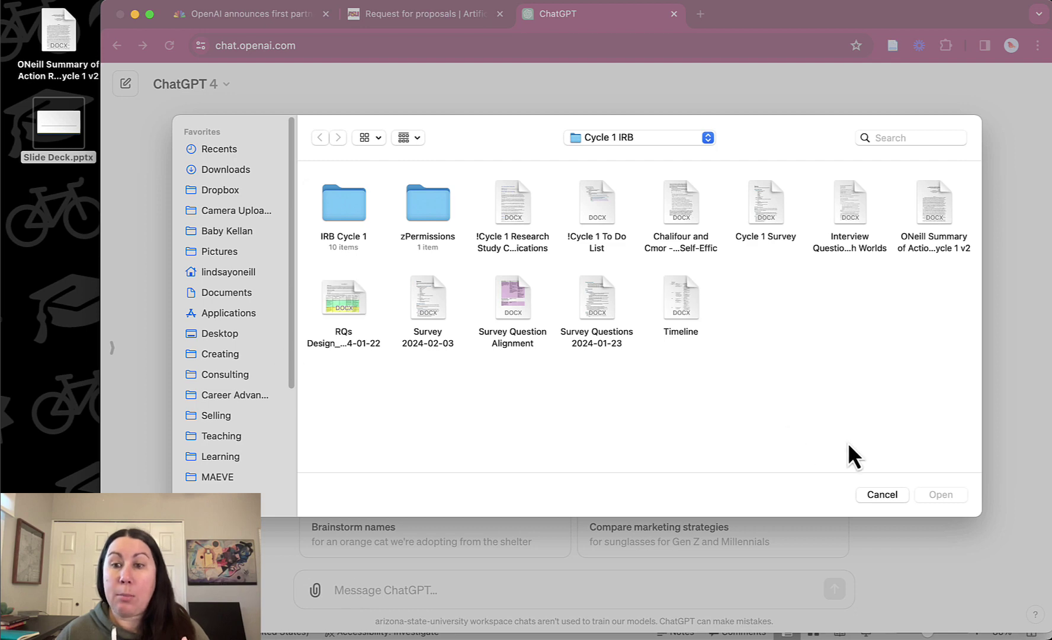
click(892, 495)
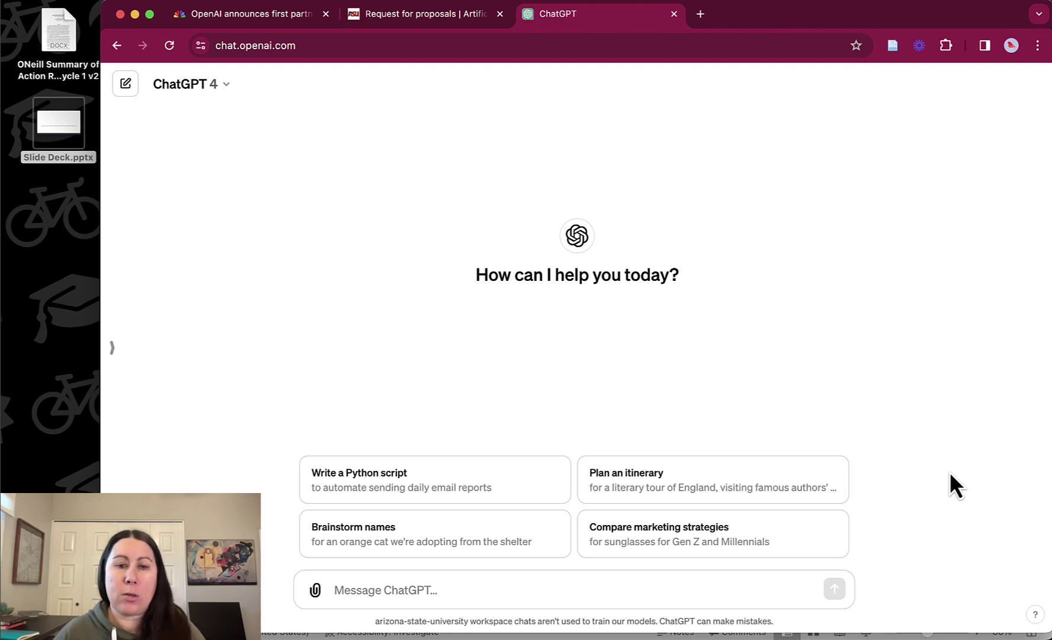
Step: Open the Cycle 1 Action Research Plan and jump through Problem of Practice, Research Questions and Intervention
double_click(69, 32)
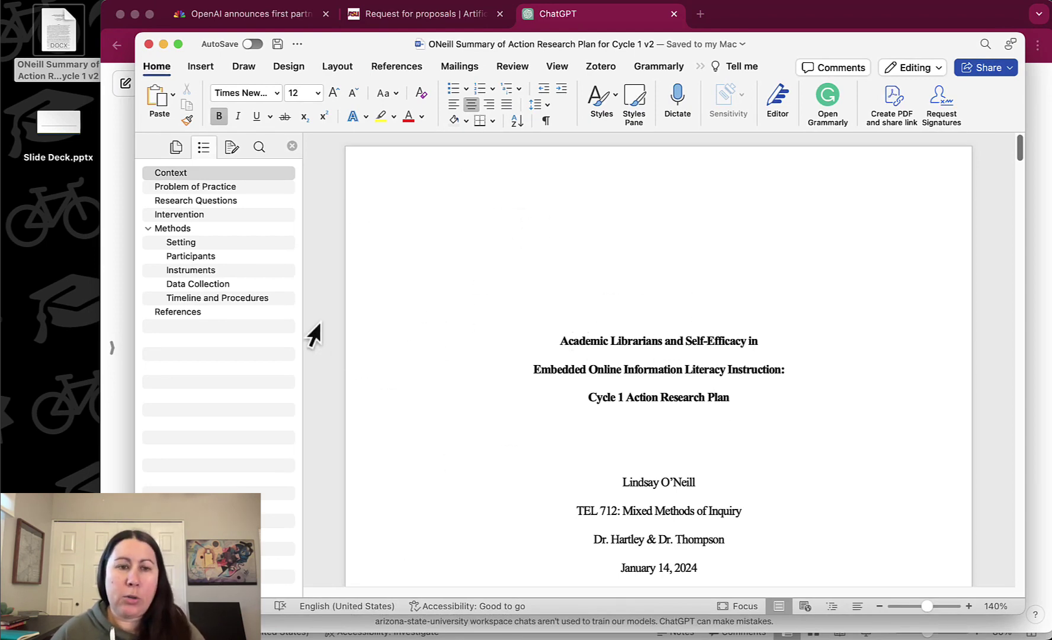
click(239, 186)
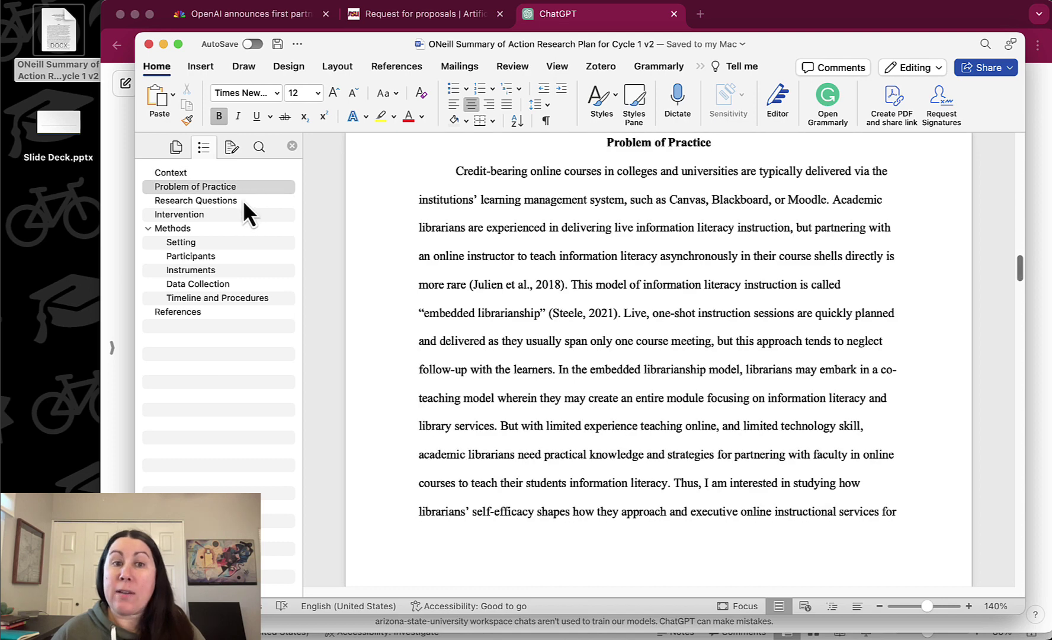
click(242, 200)
click(248, 221)
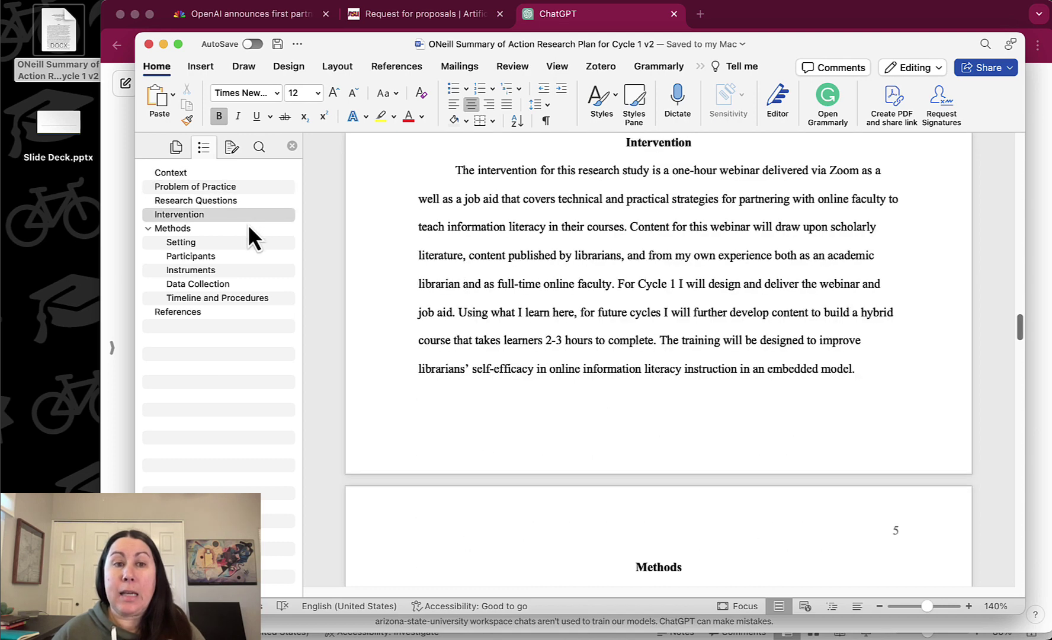
Step: Confirm the Intervention heading uses the Heading 1 style without changing it
double_click(662, 143)
click(599, 99)
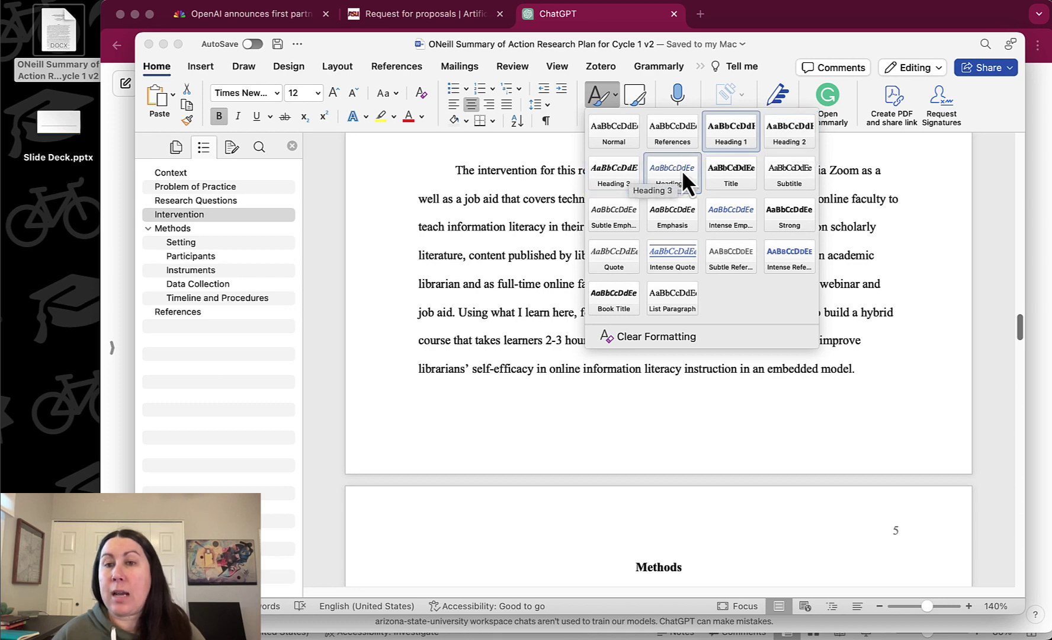
click(714, 150)
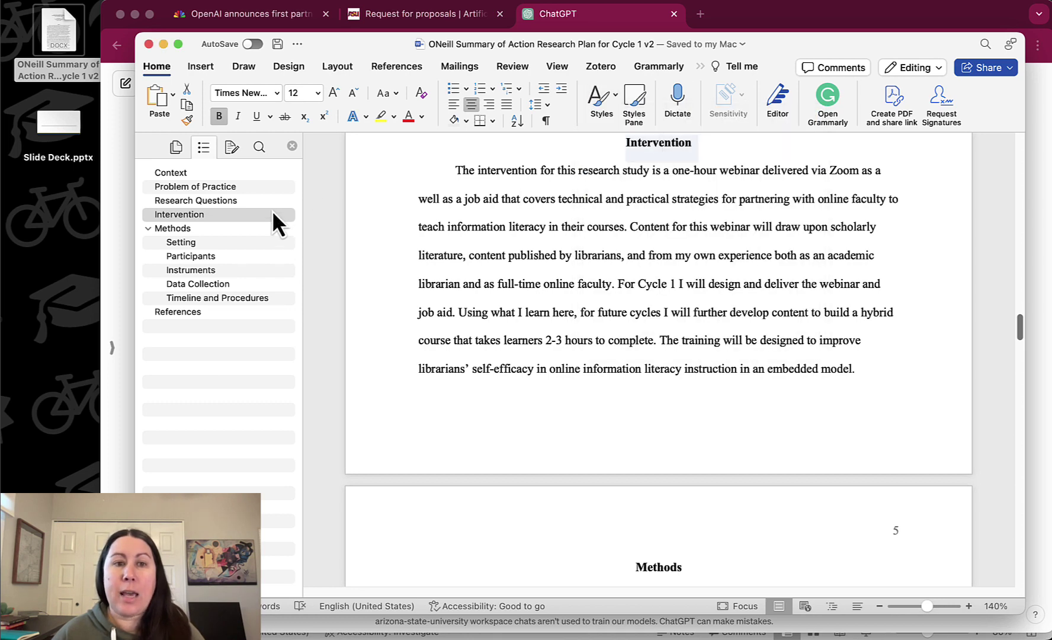
Step: Review the Setting section under Methods and scroll through the rest of the plan
click(231, 243)
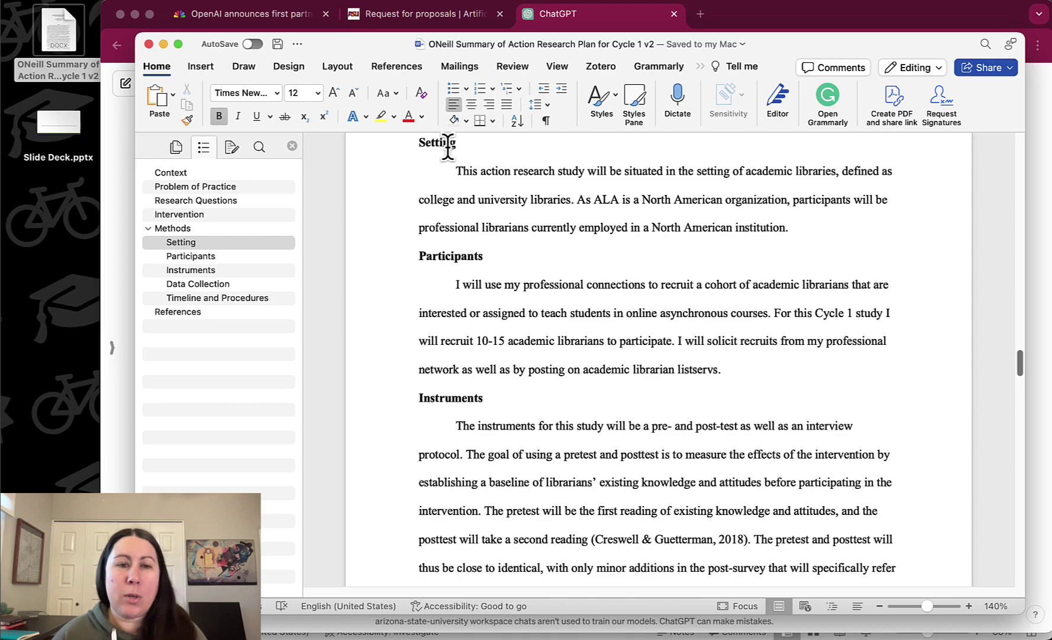
scroll(538, 257, up, 5)
scroll(565, 264, down, 5)
scroll(566, 263, down, 20)
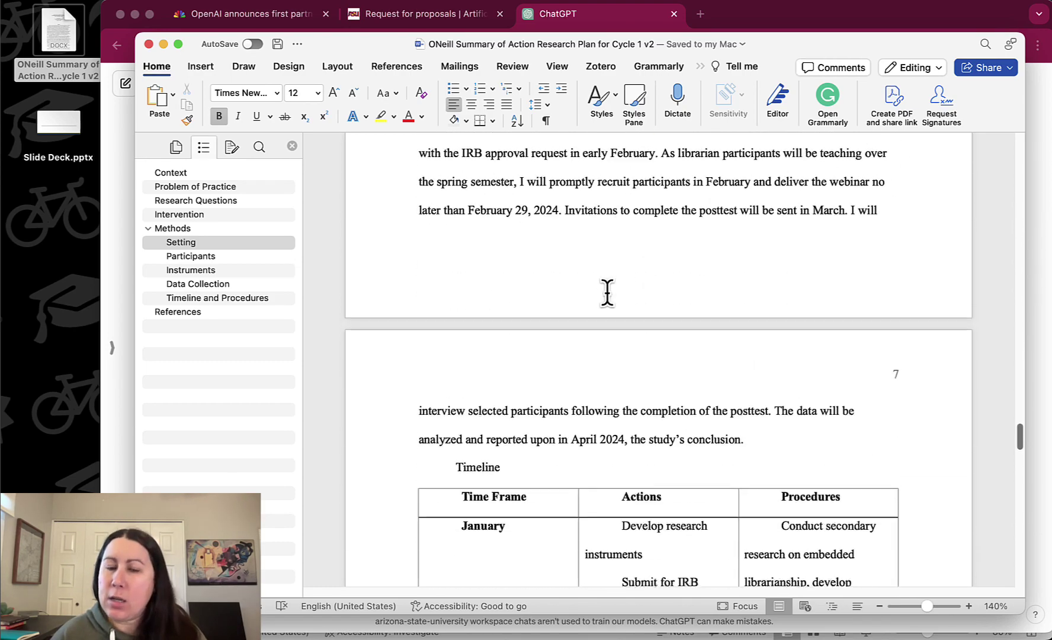
scroll(609, 296, down, 20)
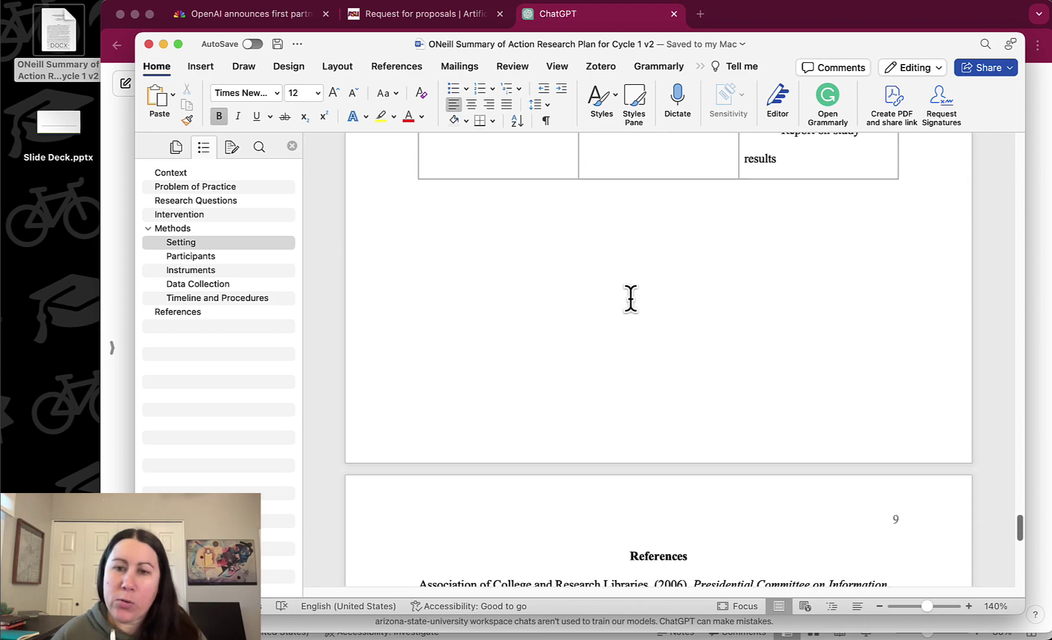
scroll(806, 418, up, 8)
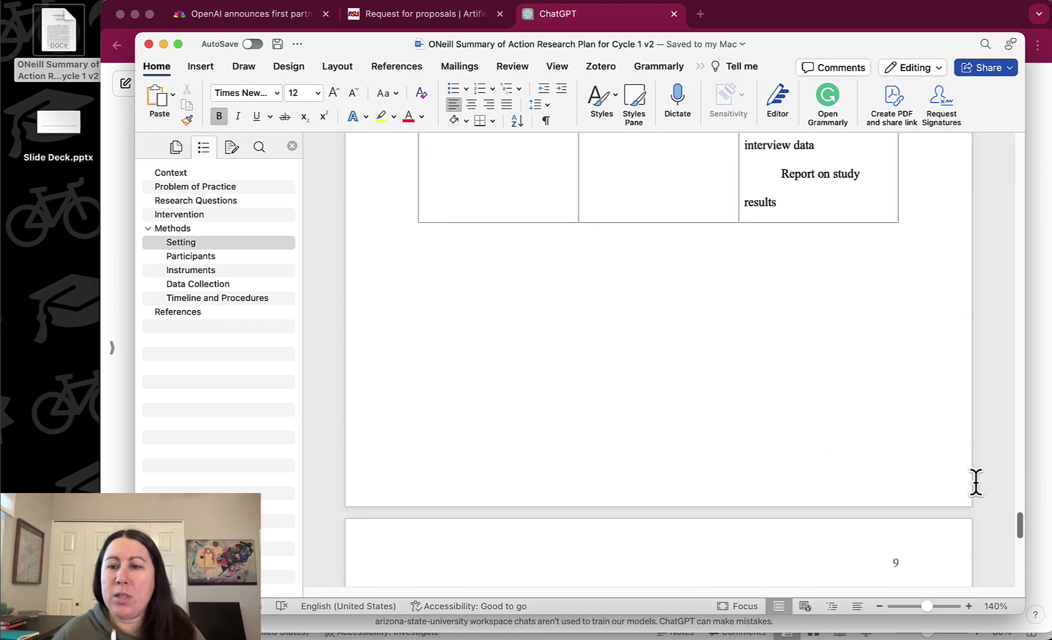
drag(1022, 522, 990, 155)
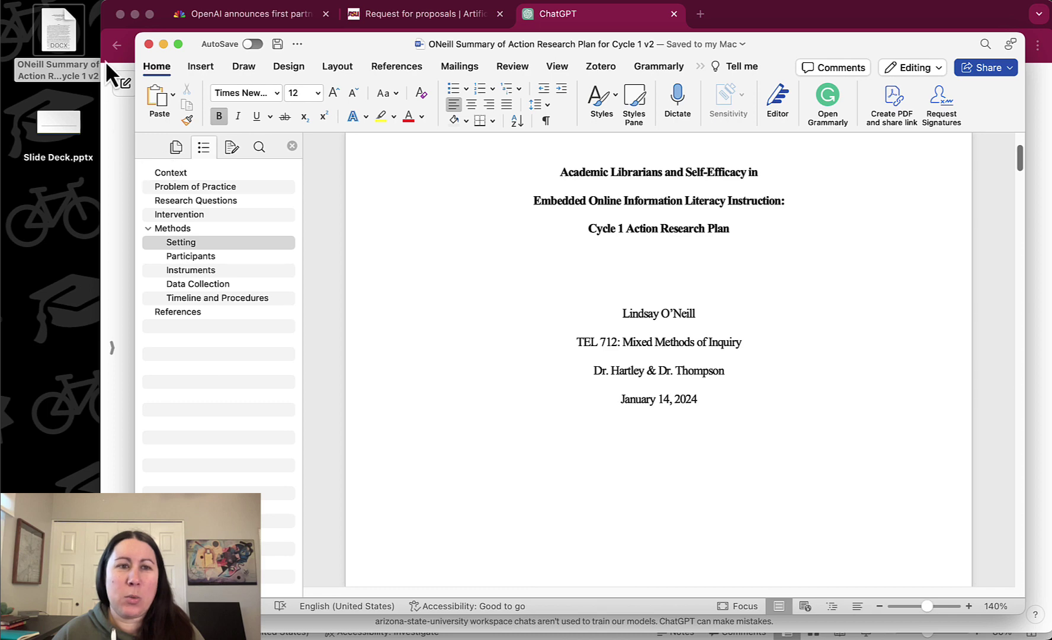
Step: Attach the research plan to ChatGPT and send the pasted one-slide-per-Heading-1 deck request
click(148, 45)
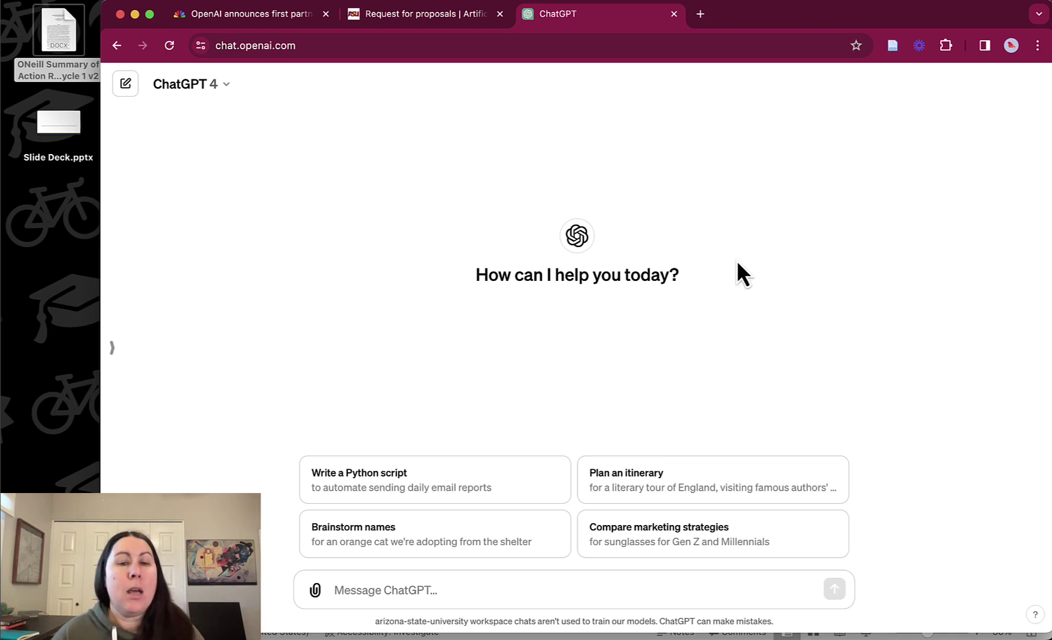
drag(83, 71, 355, 587)
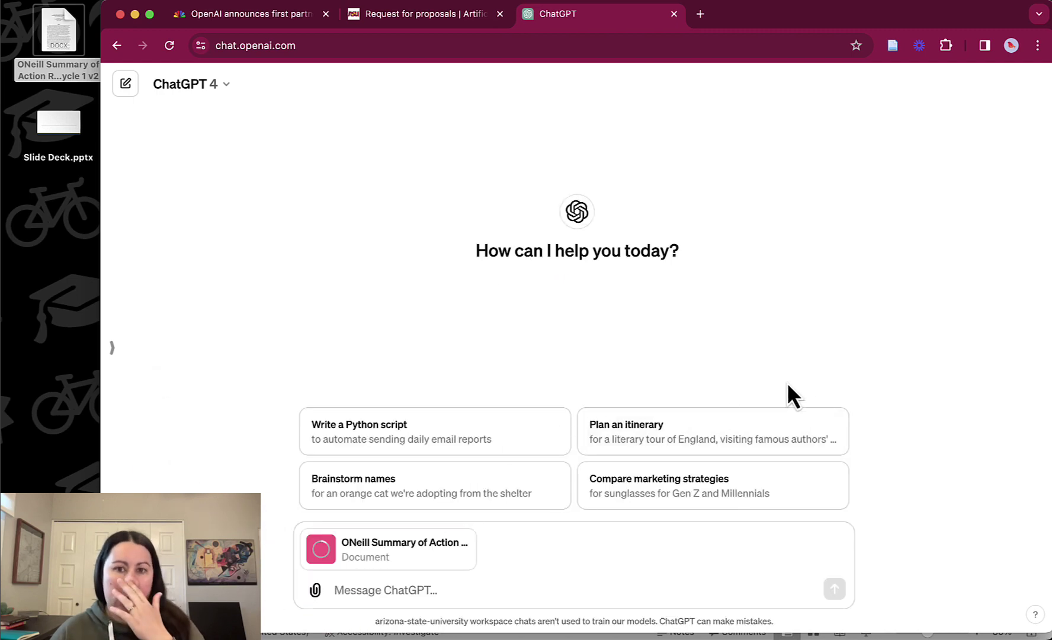
click(489, 588)
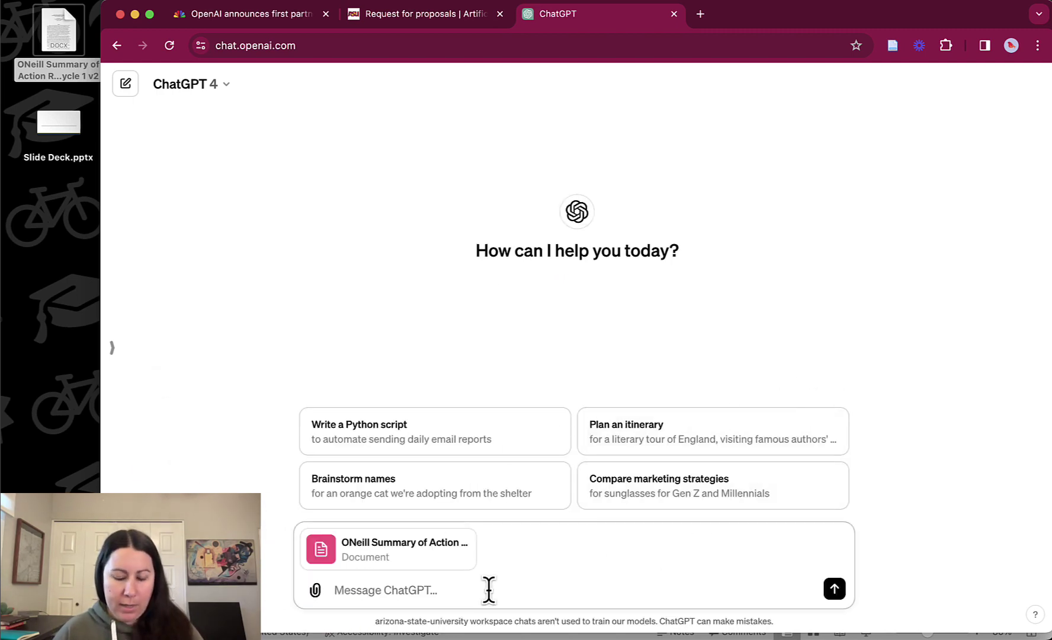
text(Please create a PowerPoint with a slide for each of the major headings (Heading Level 1) in the attached document. Each slide should only contain information outlining information for that section.)
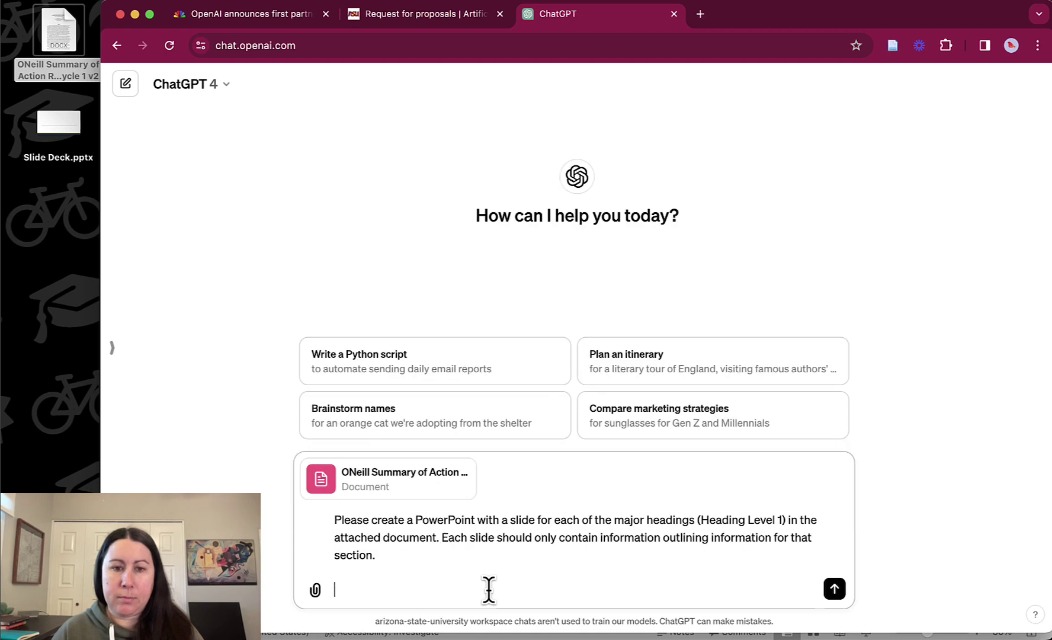
key(BackSpace)
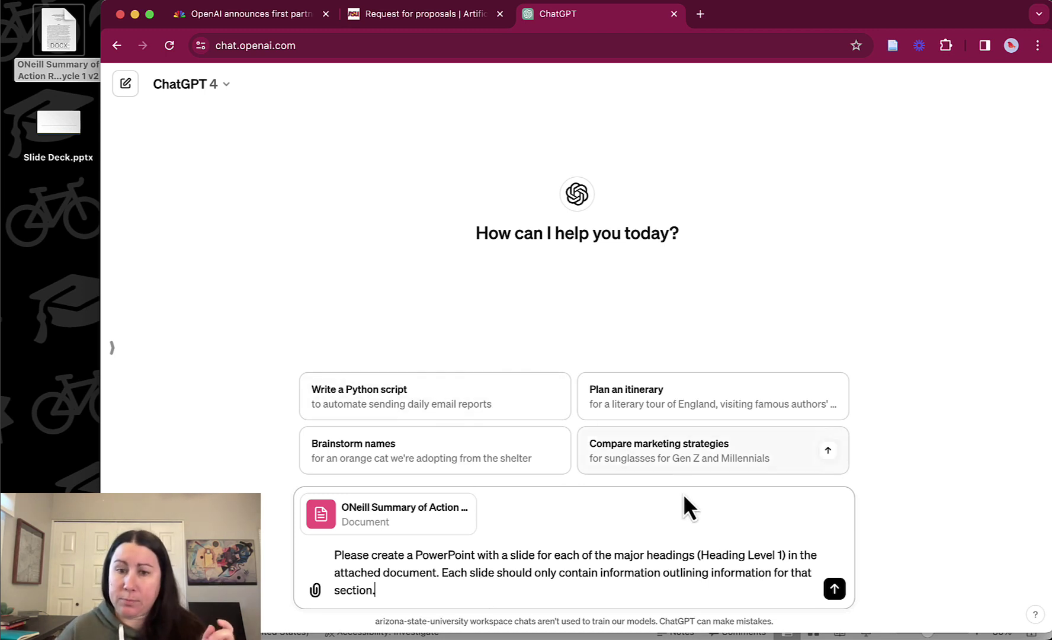
click(834, 588)
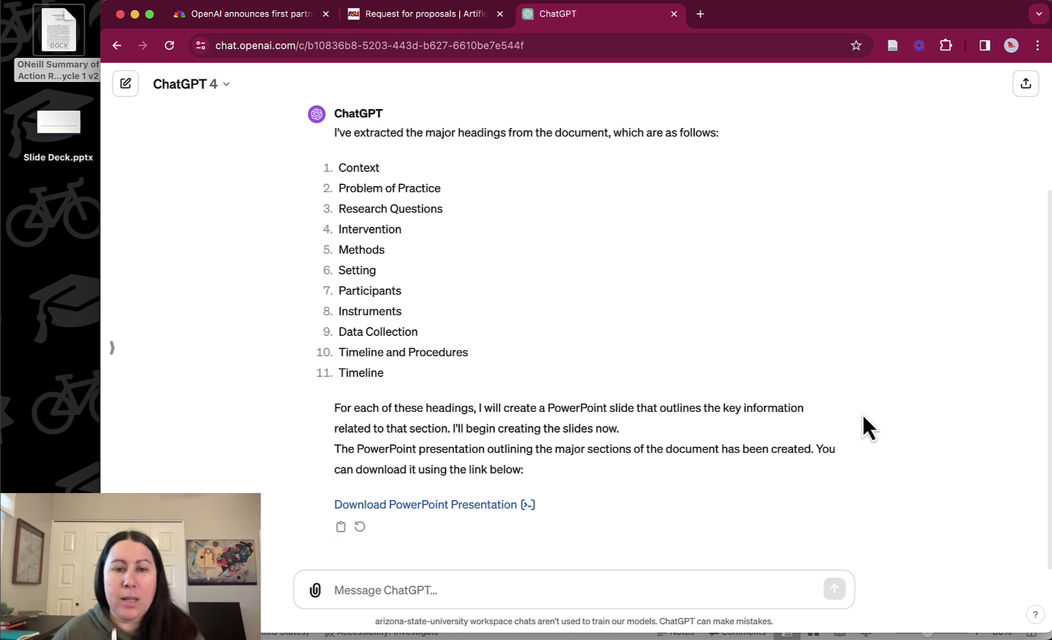
Step: Download the generated Action_Research_Plan_Presentation PowerPoint file
click(460, 505)
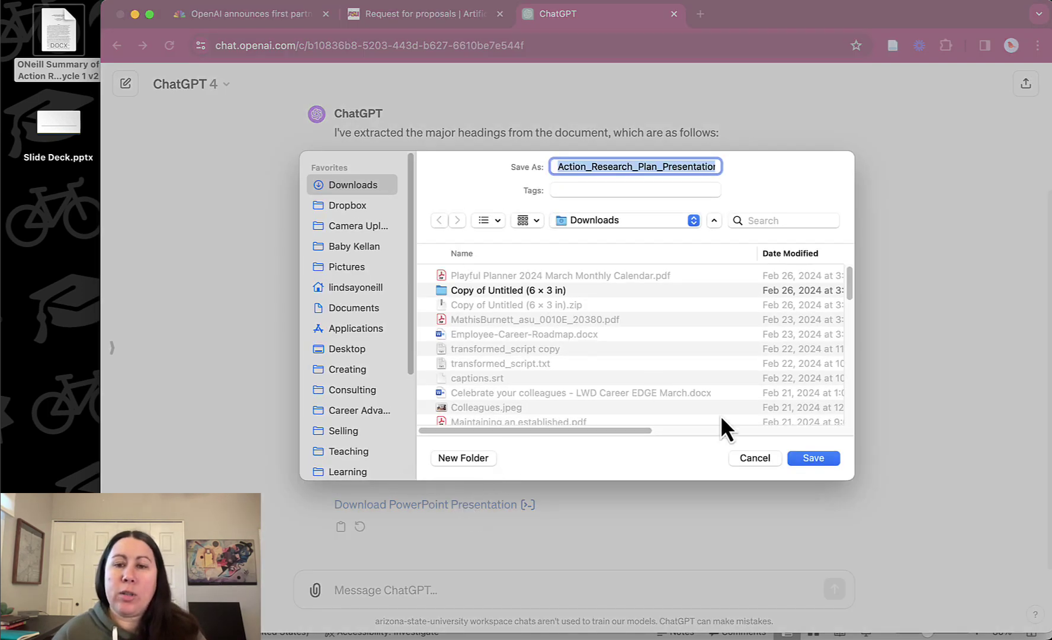
Step: Save the deck to Downloads and view the Problem of Practice, Research Questions, Intervention and Methods slides
click(814, 458)
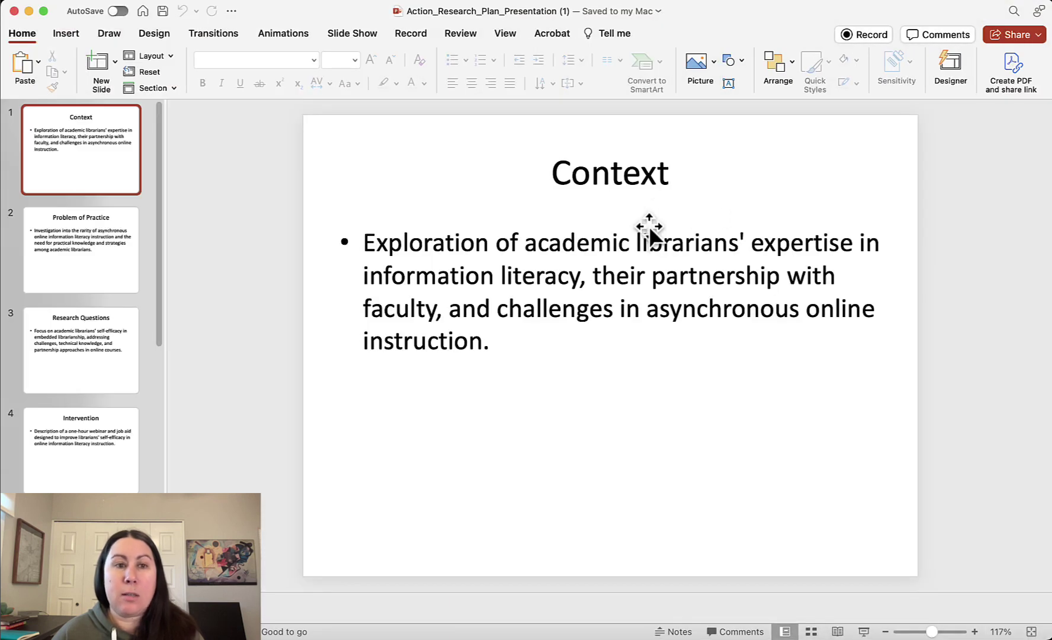
click(88, 264)
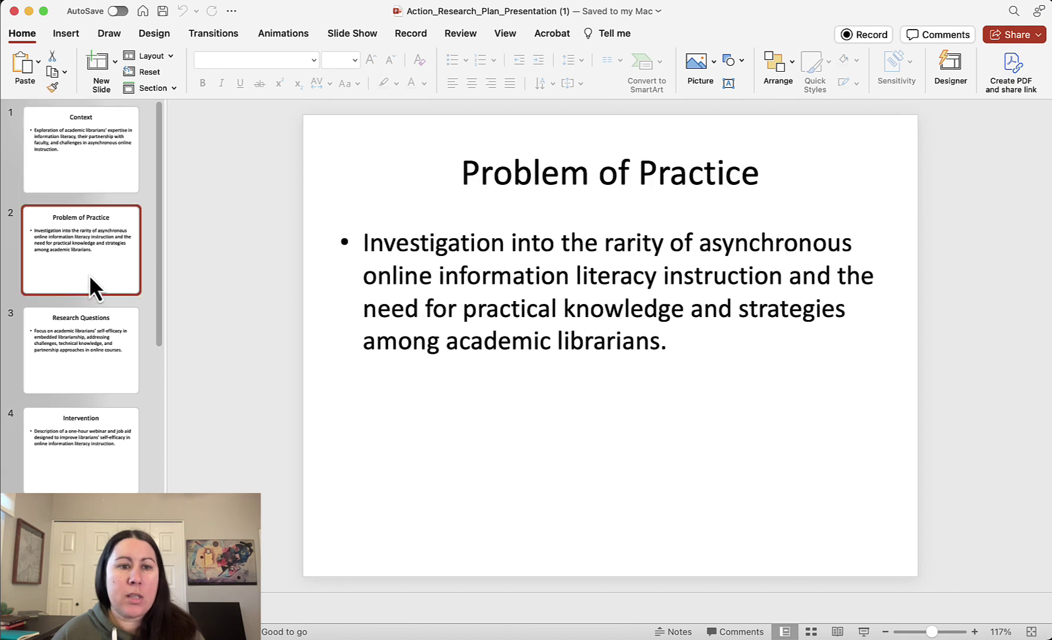
click(95, 340)
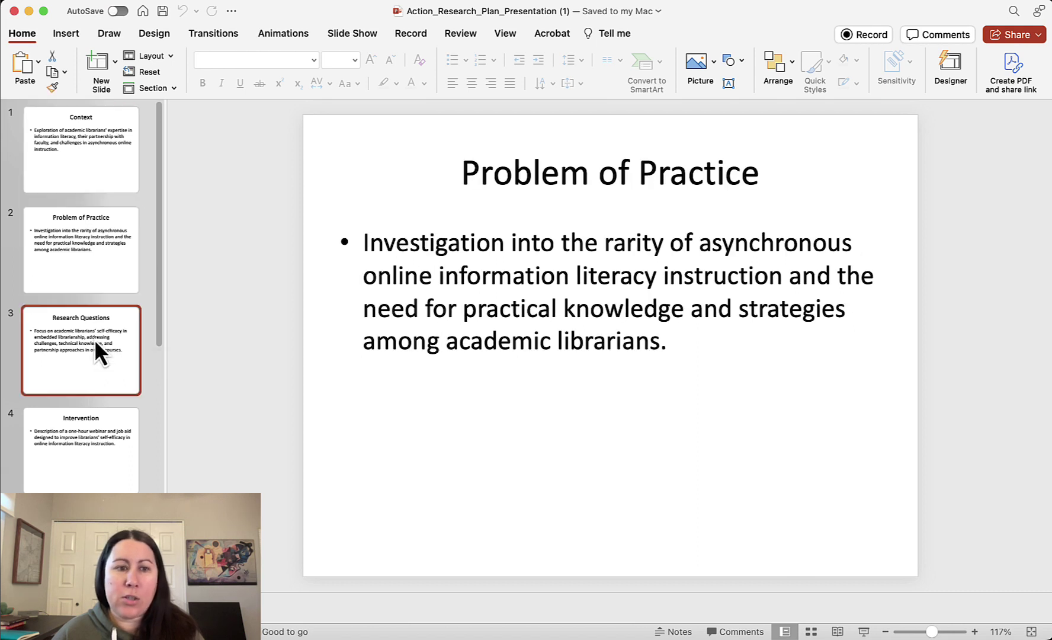
click(95, 439)
scroll(95, 437, down, 3)
click(95, 442)
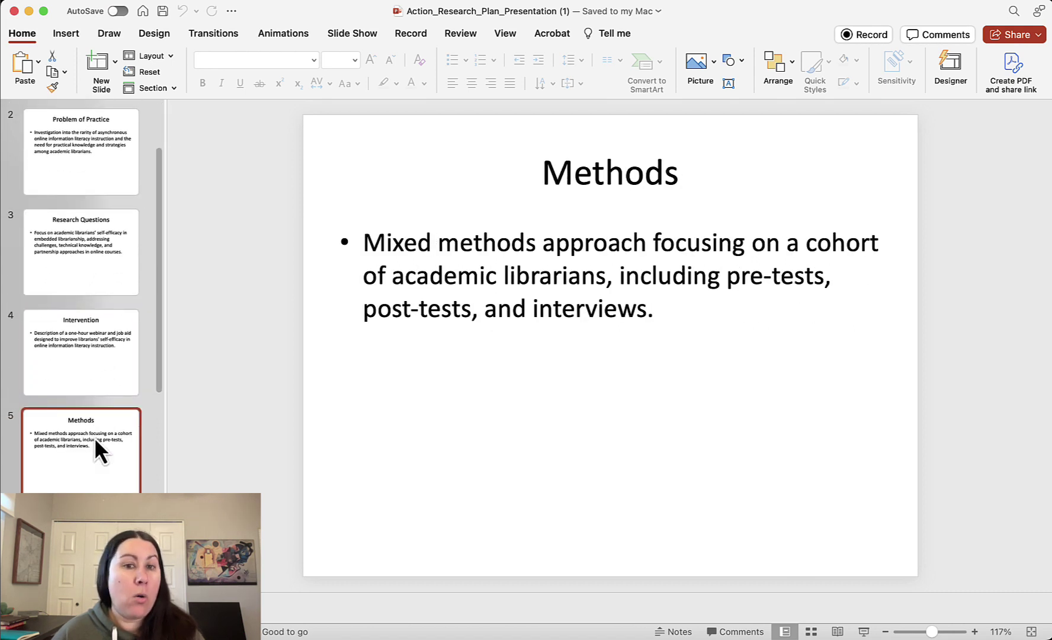
Step: Review the Setting, Participants, Instruments and Data Collection slides, then close the deck and return to ChatGPT
scroll(95, 437, down, 2)
key(Down)
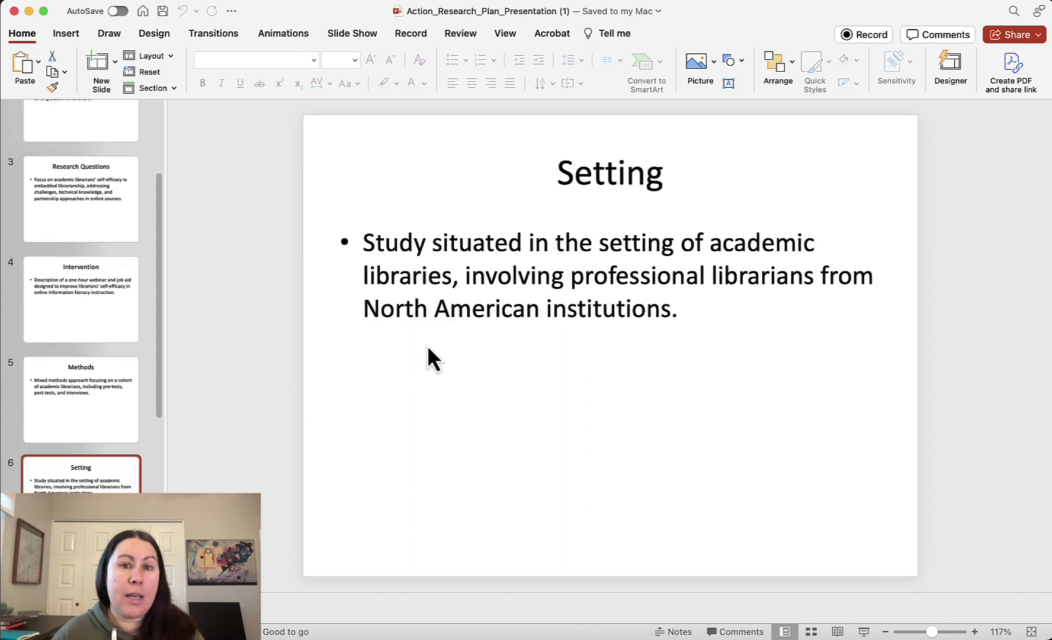
triple_click(479, 291)
scroll(83, 398, down, 8)
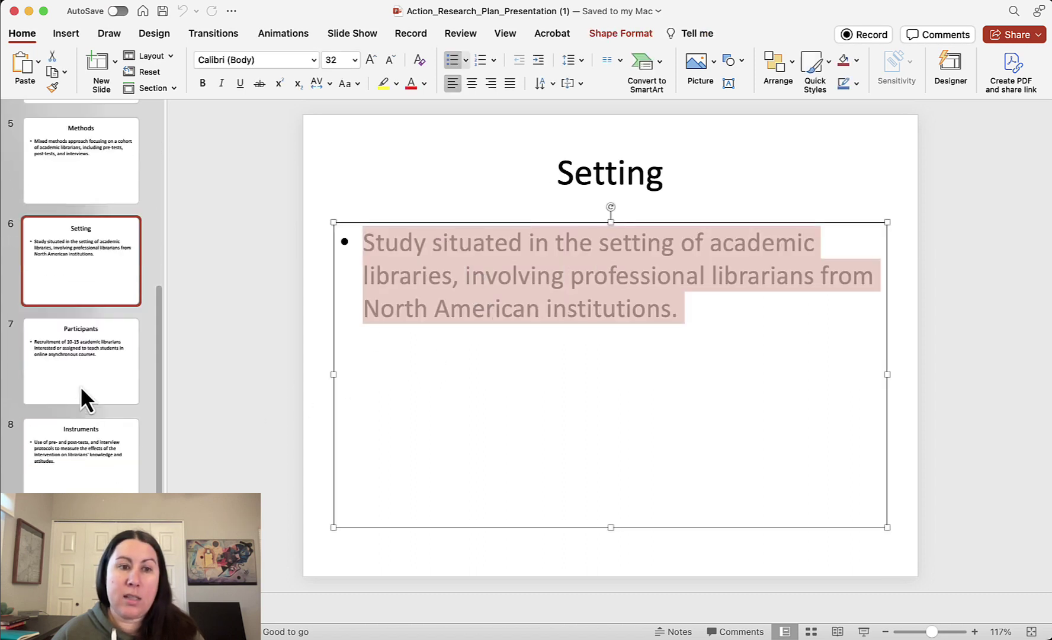
click(100, 348)
click(116, 464)
scroll(115, 465, down, 3)
click(113, 471)
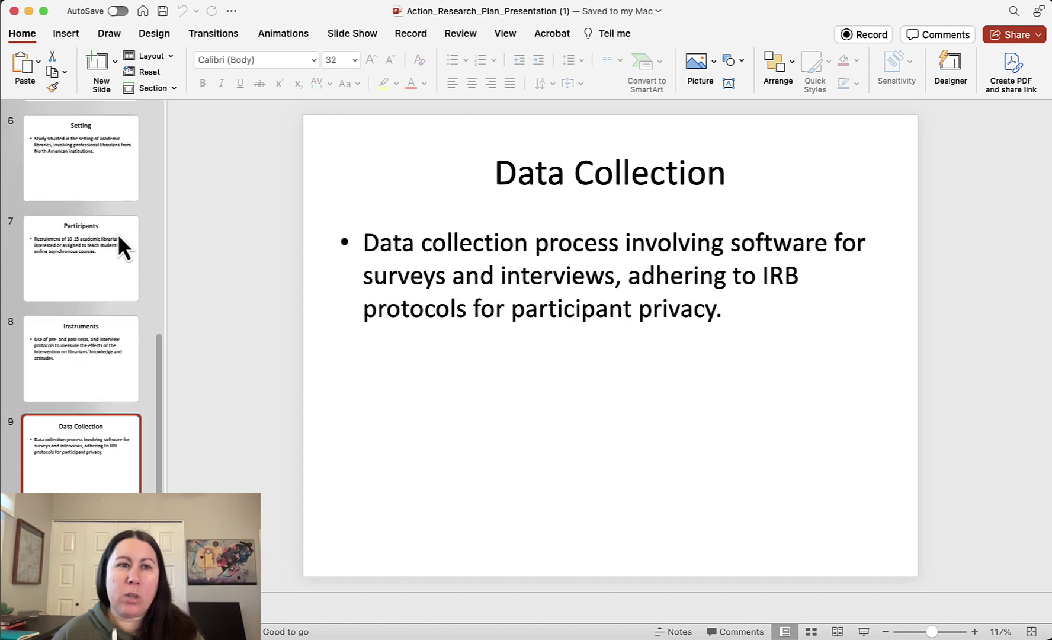
click(12, 13)
click(111, 163)
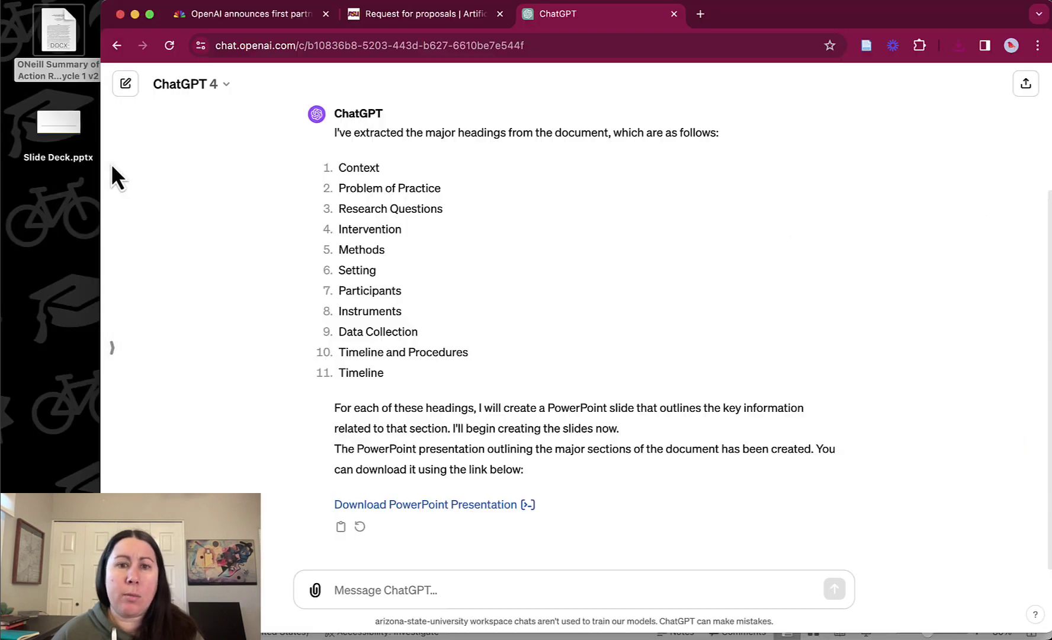
Step: Request about five bullets per section, then ask: 'Please put this information into a slide deck.'
click(554, 595)
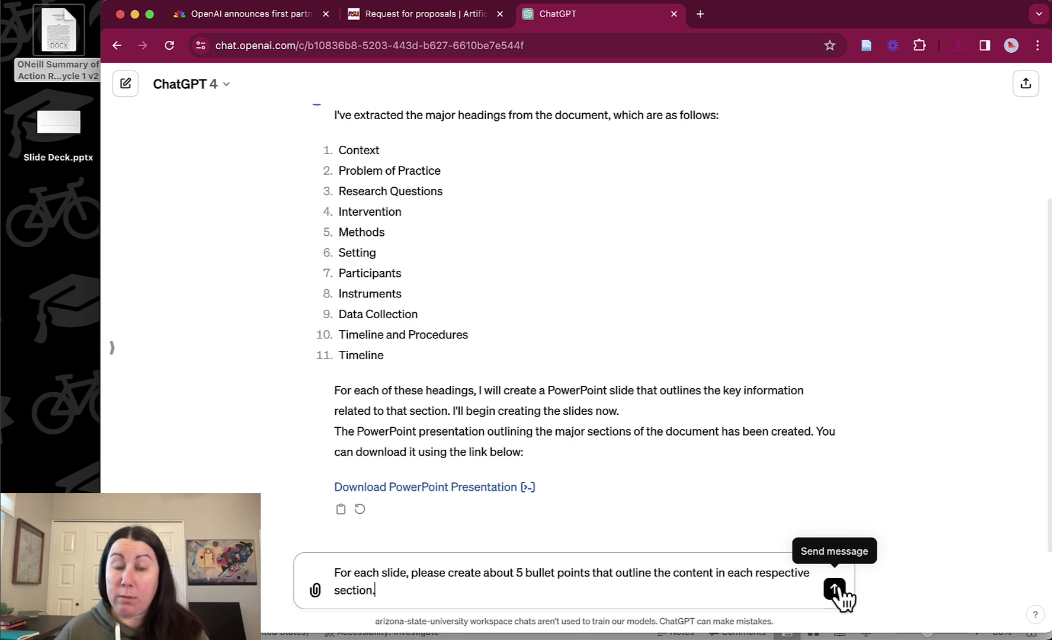
click(835, 590)
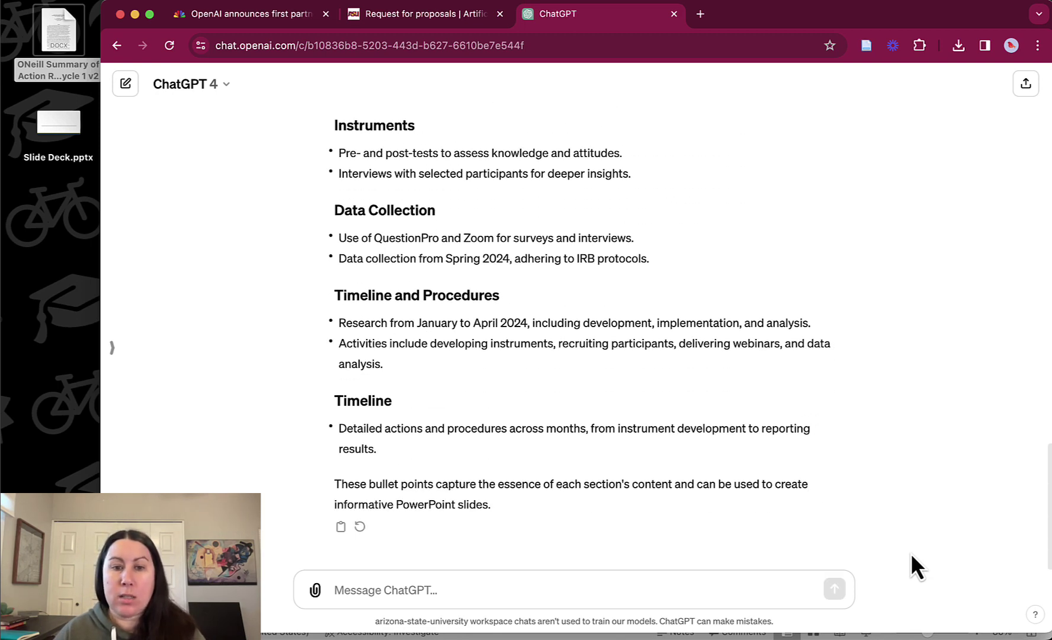
click(578, 590)
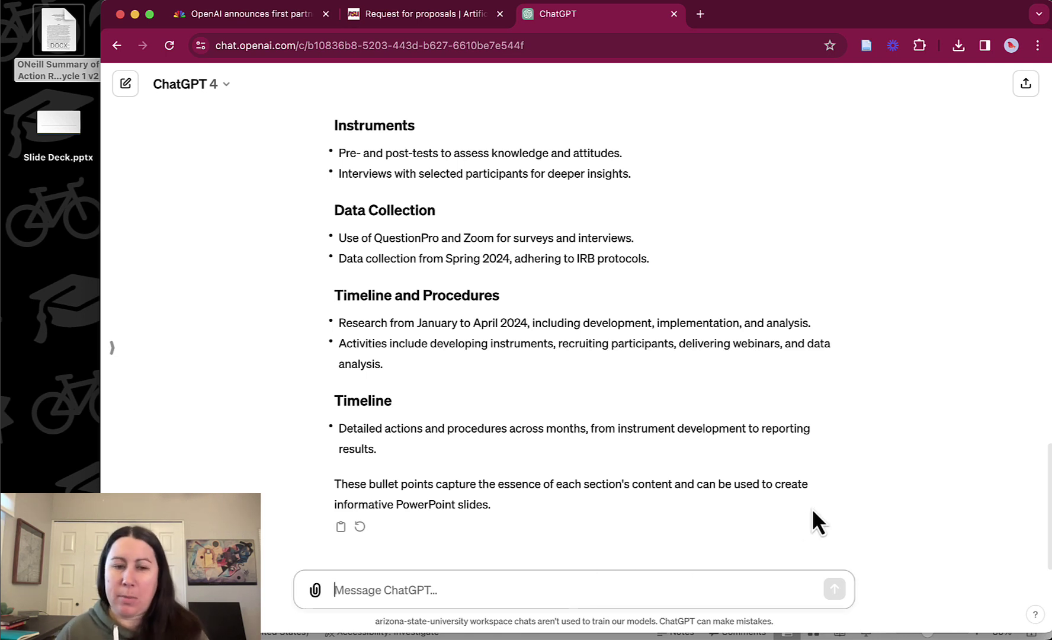
text(Please put this information into a slide deck. Thansk!)
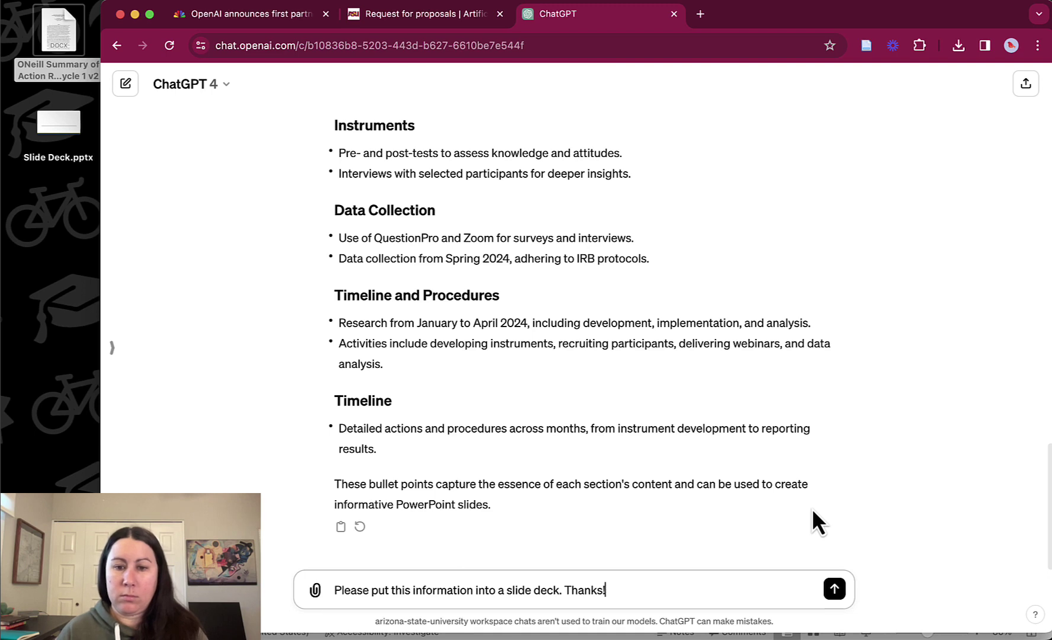
key(Return)
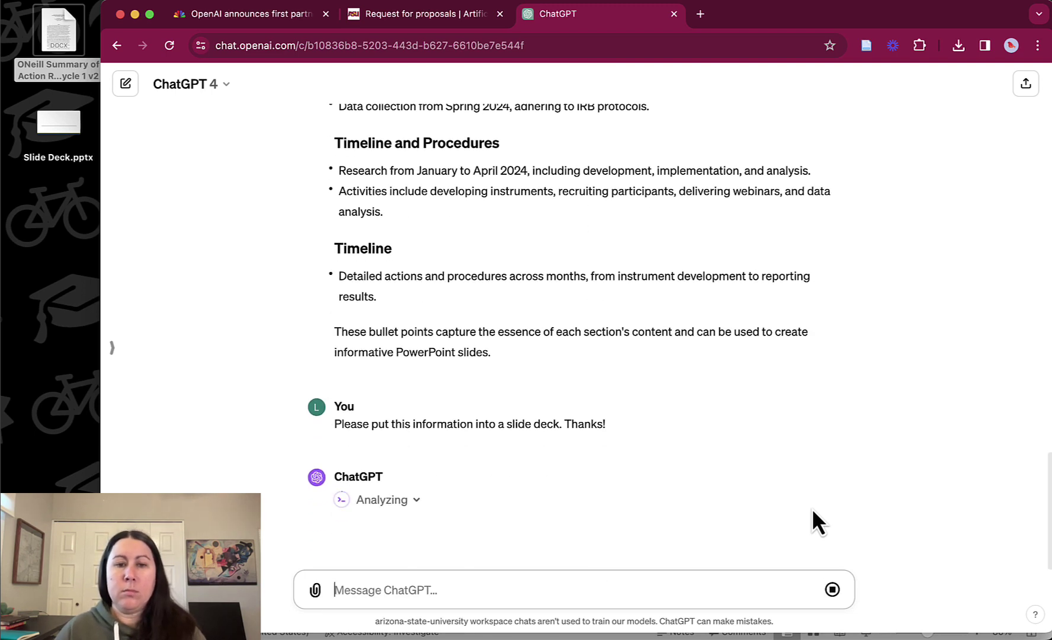